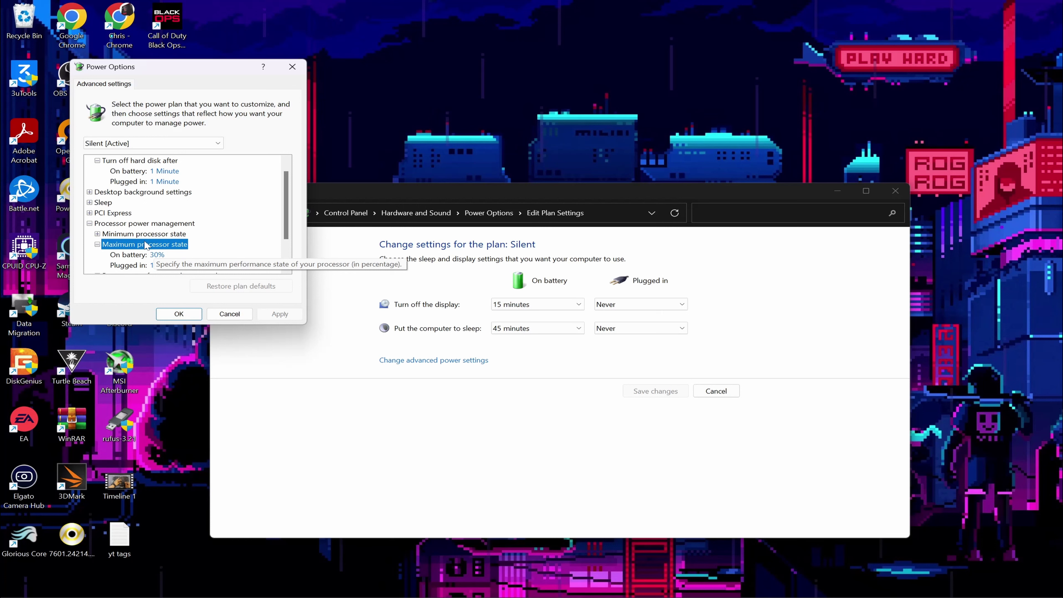
# - Check the on-battery and plugged-in values of Processor performance boost mode in the Silent plan's processor power management settings
pyautogui.click(97, 244)
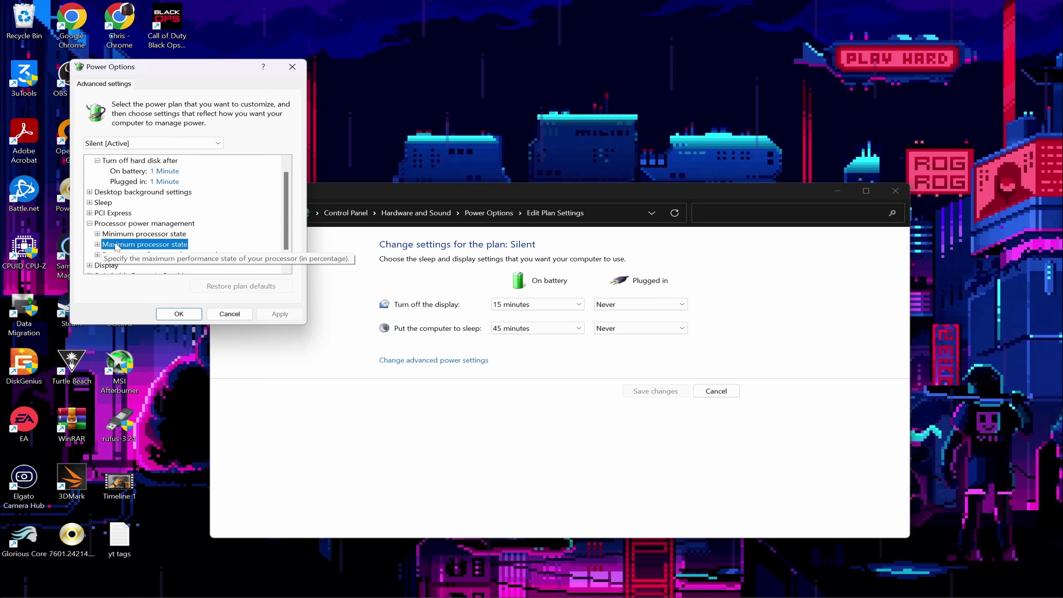
pyautogui.scroll(-1, 116, 246)
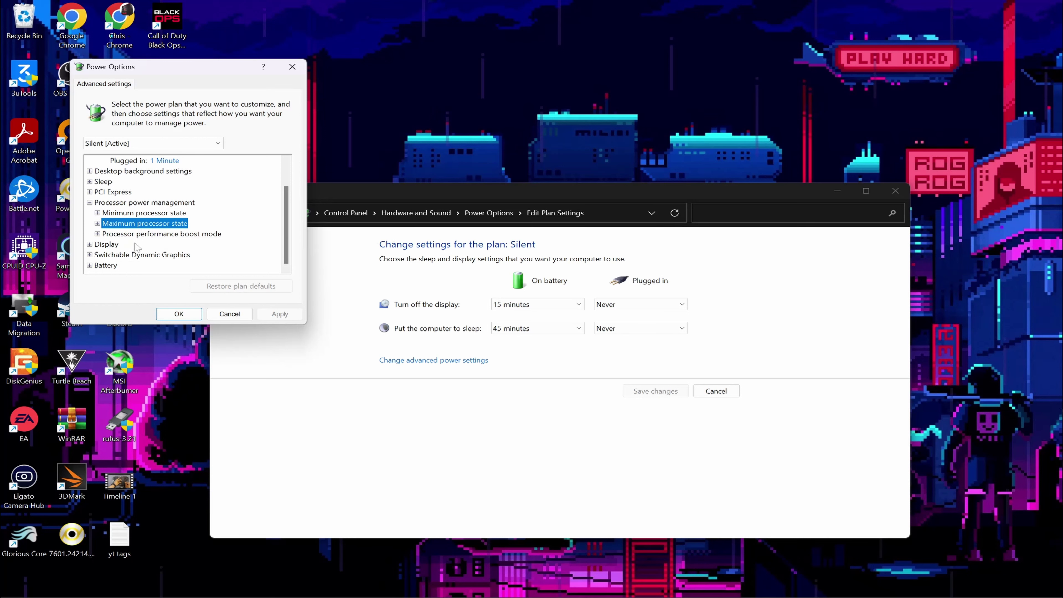
pyautogui.click(135, 235)
pyautogui.doubleClick(135, 235)
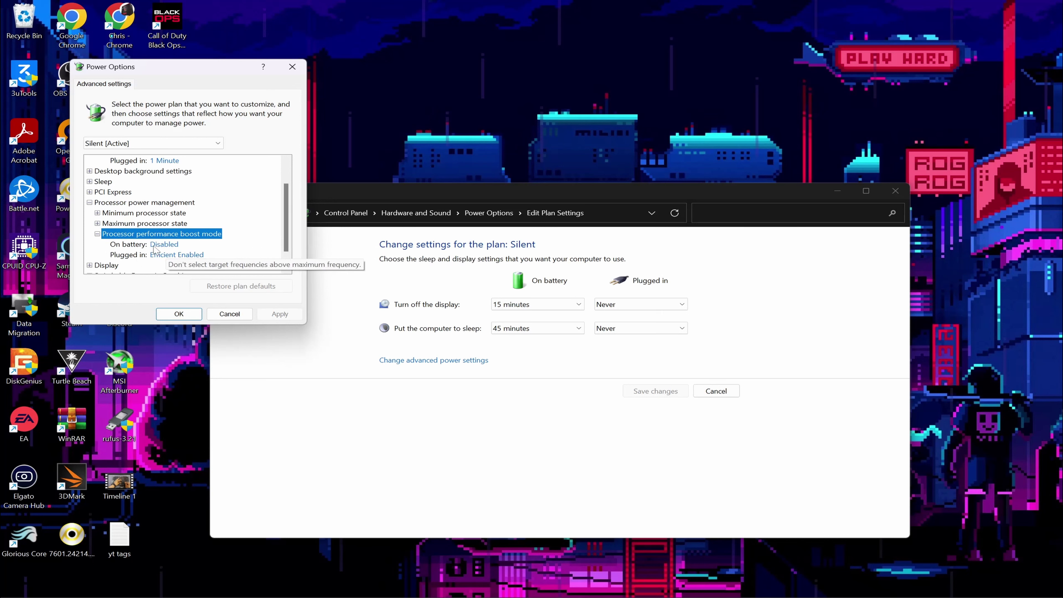
pyautogui.click(97, 234)
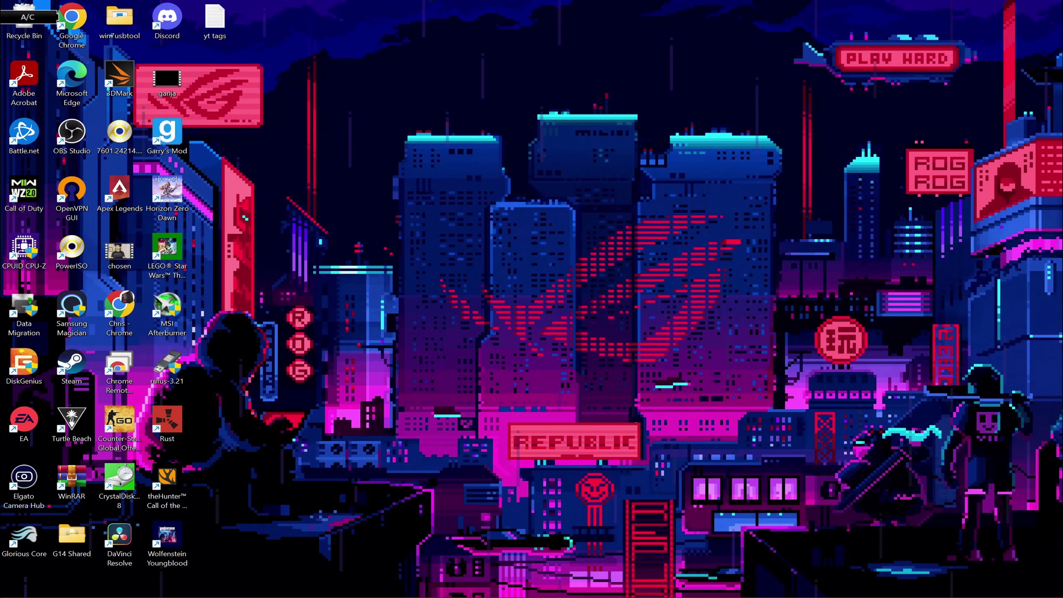
# - Open the Registry Editor with regedit and expand HKEY_LOCAL_MACHINE\SYSTEM\CurrentControlSet\Control
pyautogui.press('super+r')
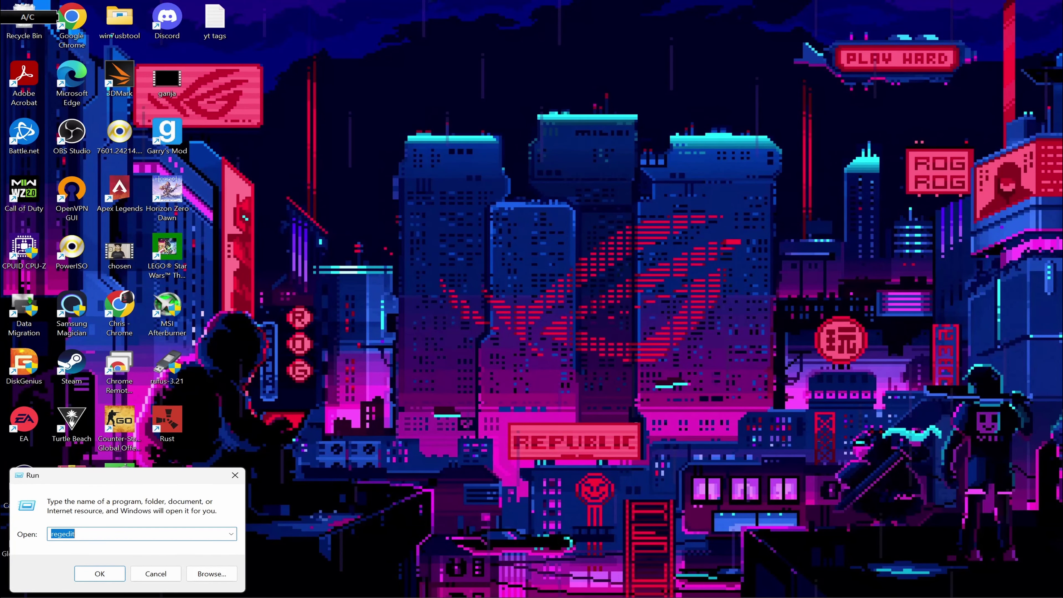
pyautogui.press('Return')
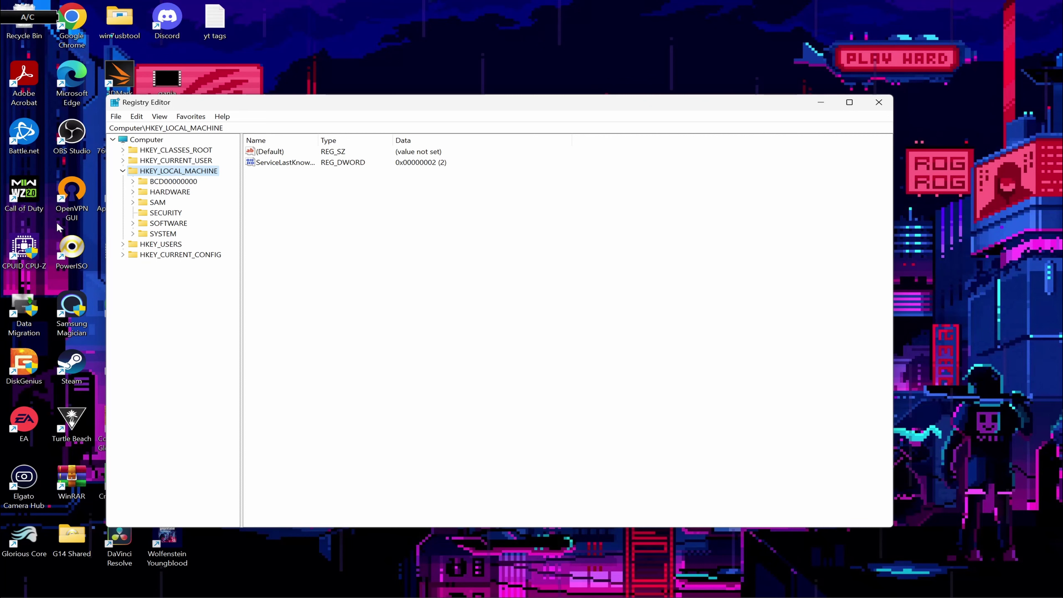
pyautogui.click(133, 234)
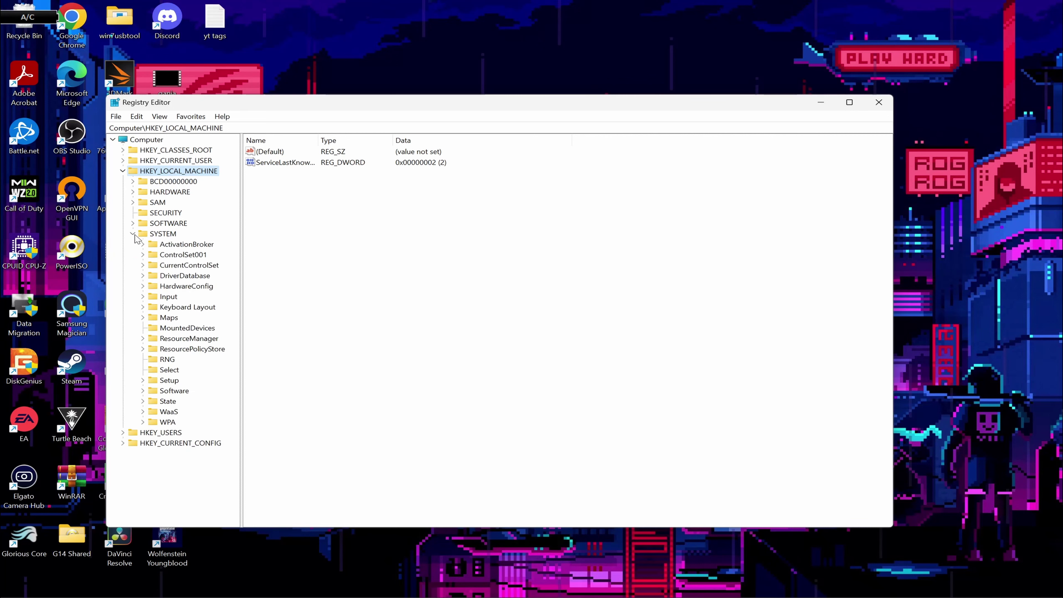
pyautogui.click(143, 265)
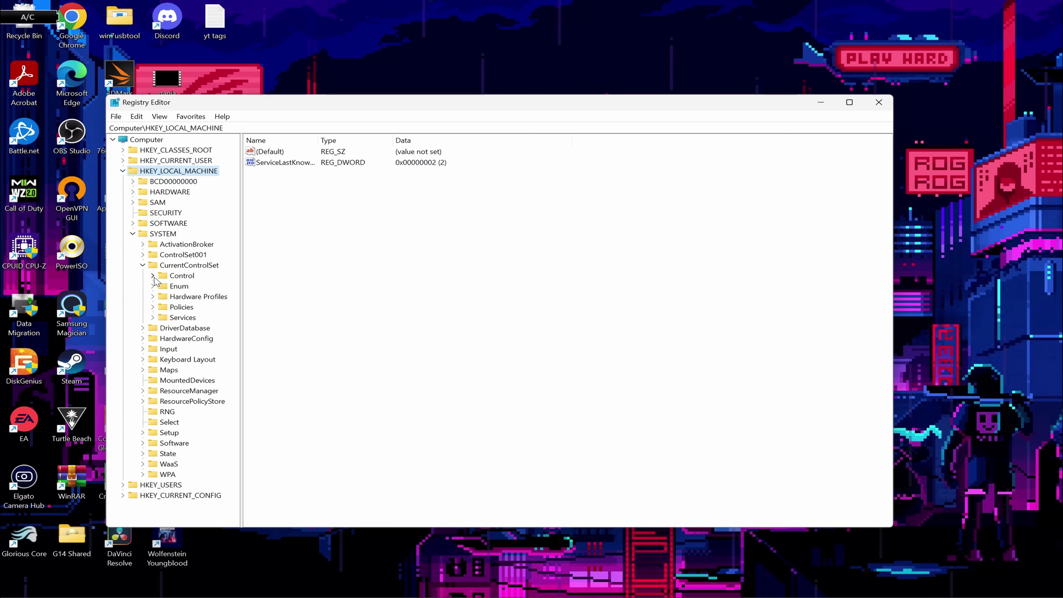
pyautogui.click(153, 275)
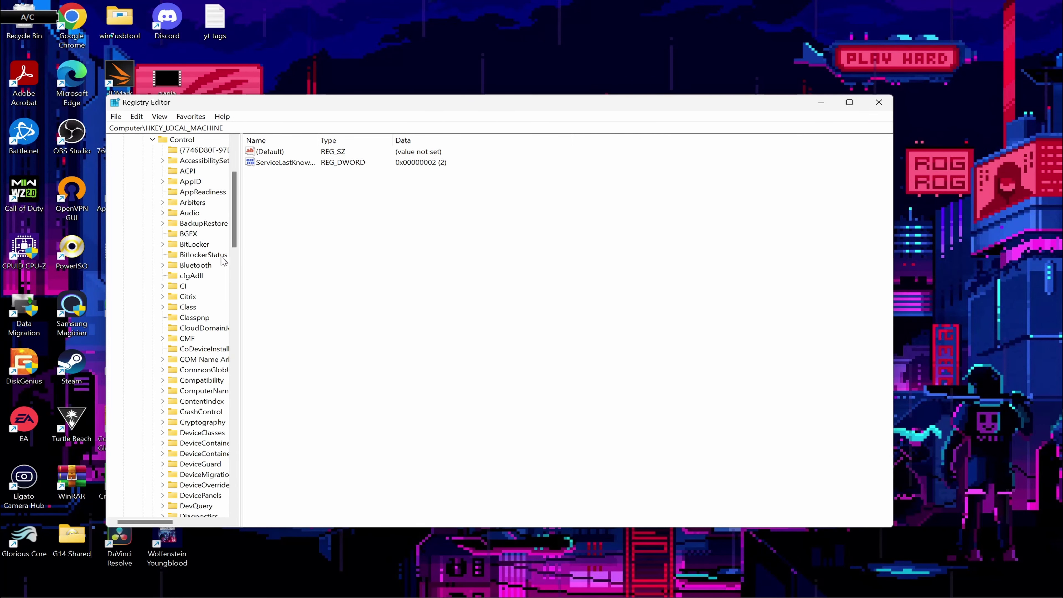
# - Expand the Power key under Control and its PowerSettings subkey
pyautogui.moveTo(236, 236); pyautogui.dragTo(250, 366)
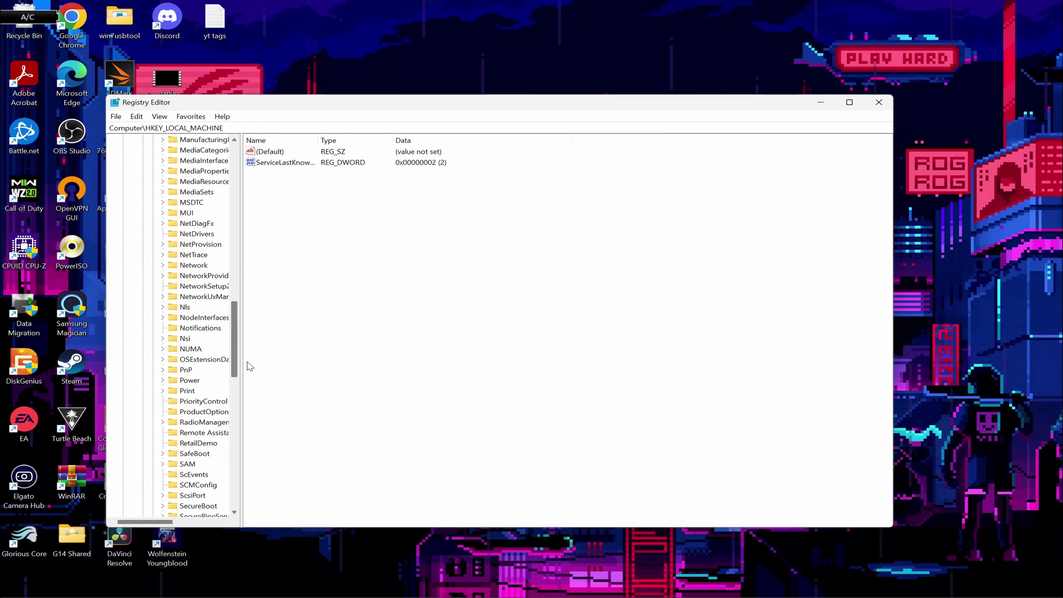
pyautogui.scroll(-1, 250, 366)
pyautogui.click(163, 348)
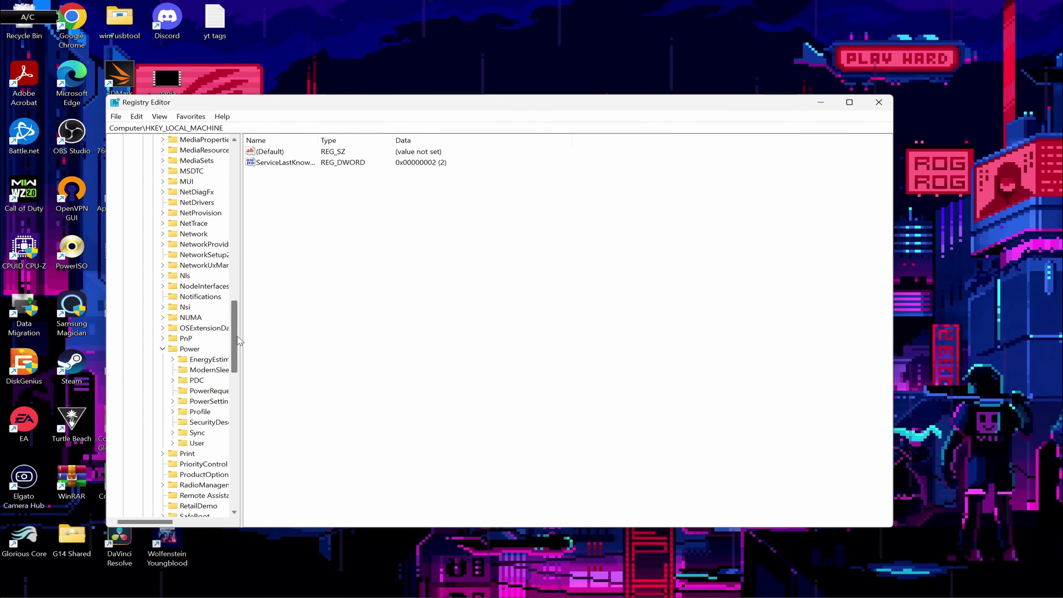
pyautogui.scroll(-1, 239, 340)
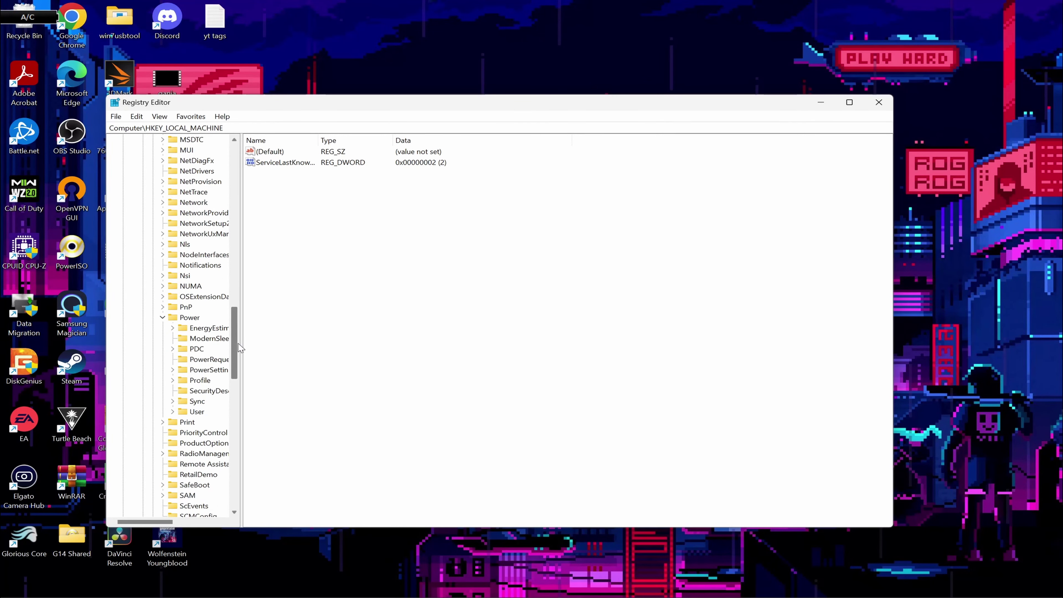
pyautogui.click(173, 370)
pyautogui.scroll(-1, 237, 349)
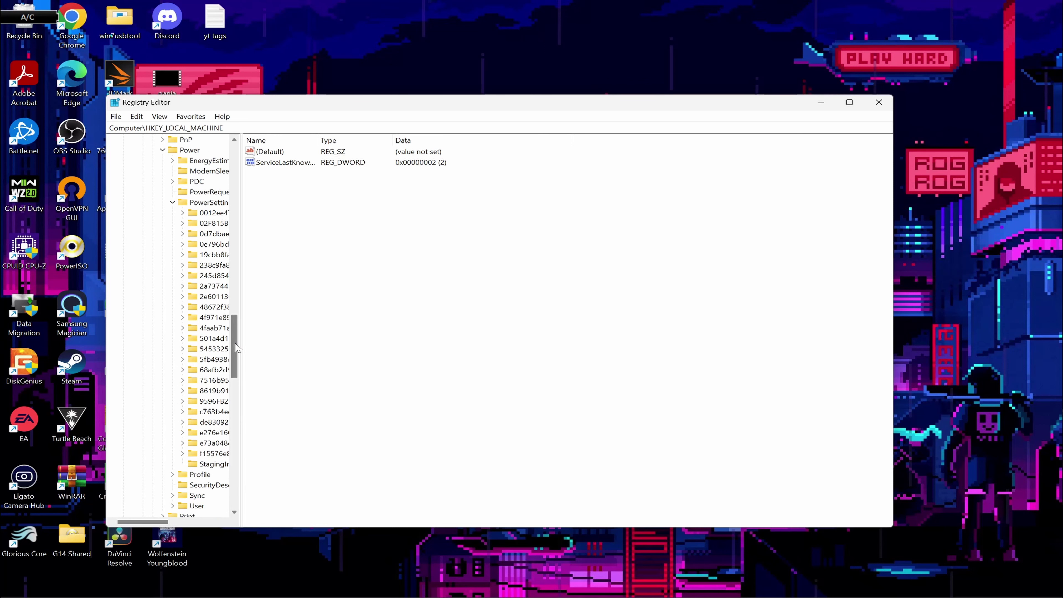
pyautogui.click(216, 349)
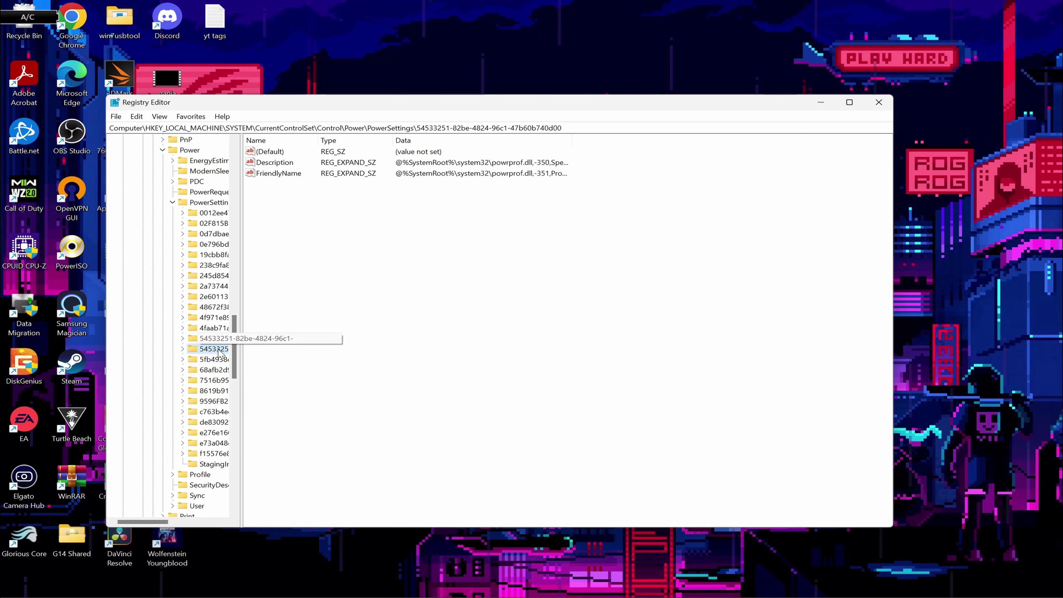
pyautogui.click(182, 350)
pyautogui.moveTo(233, 331); pyautogui.dragTo(233, 350)
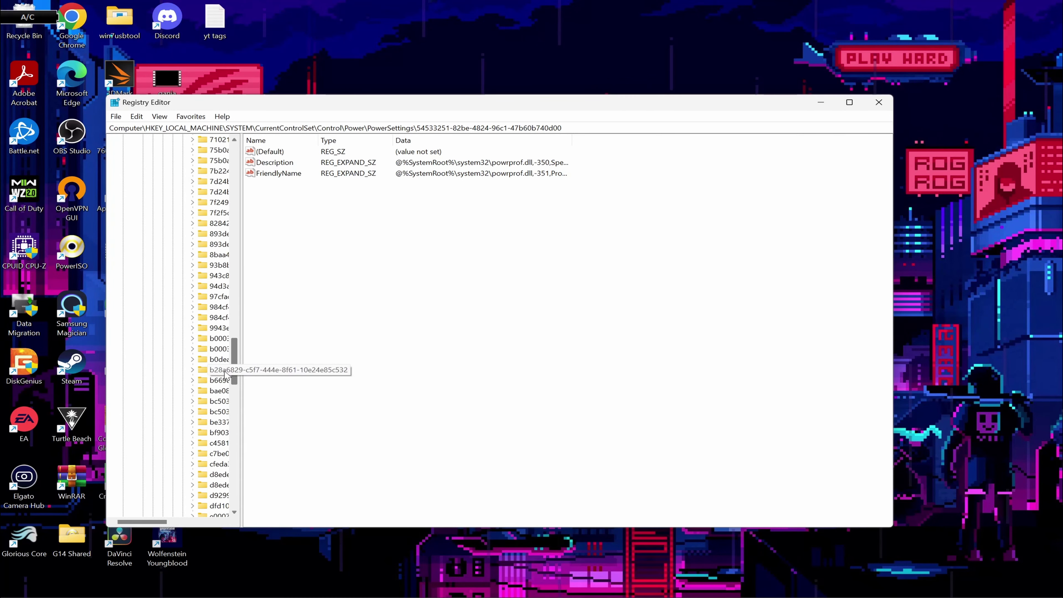
pyautogui.scroll(-7, 218, 356)
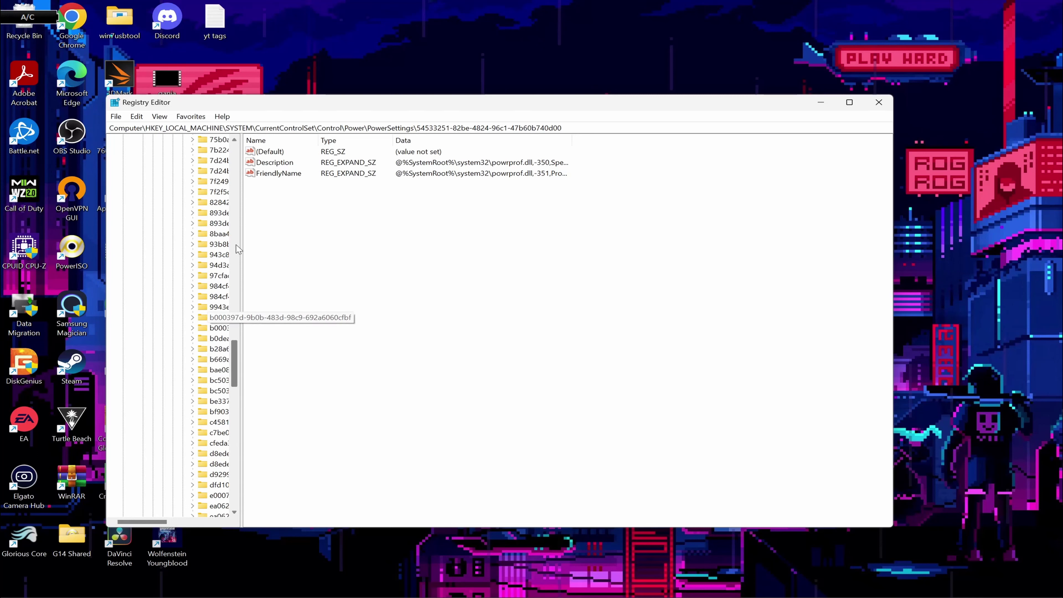
pyautogui.click(215, 402)
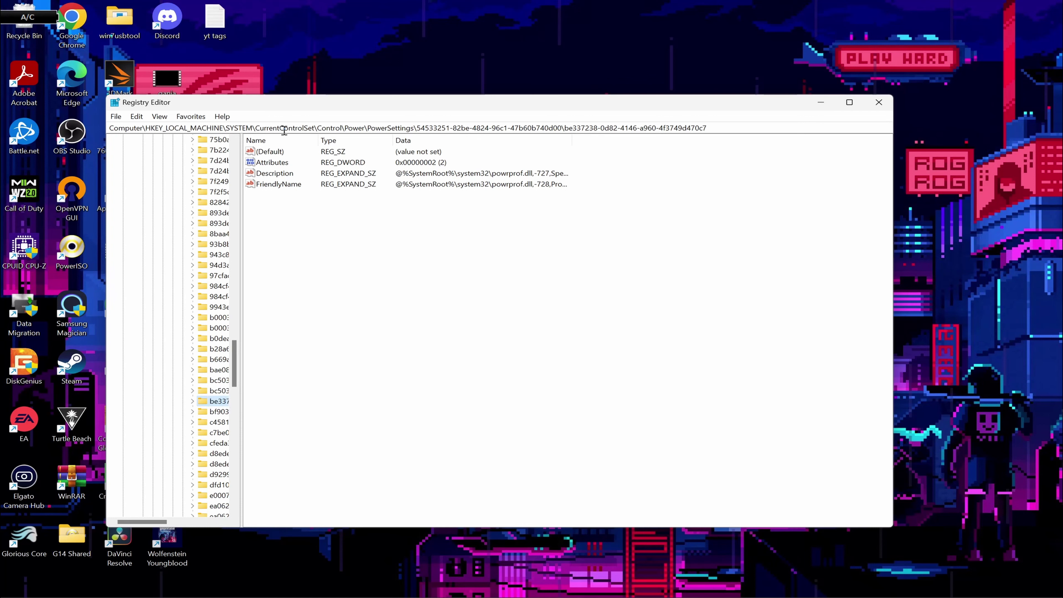
pyautogui.click(279, 163)
pyautogui.doubleClick(275, 167)
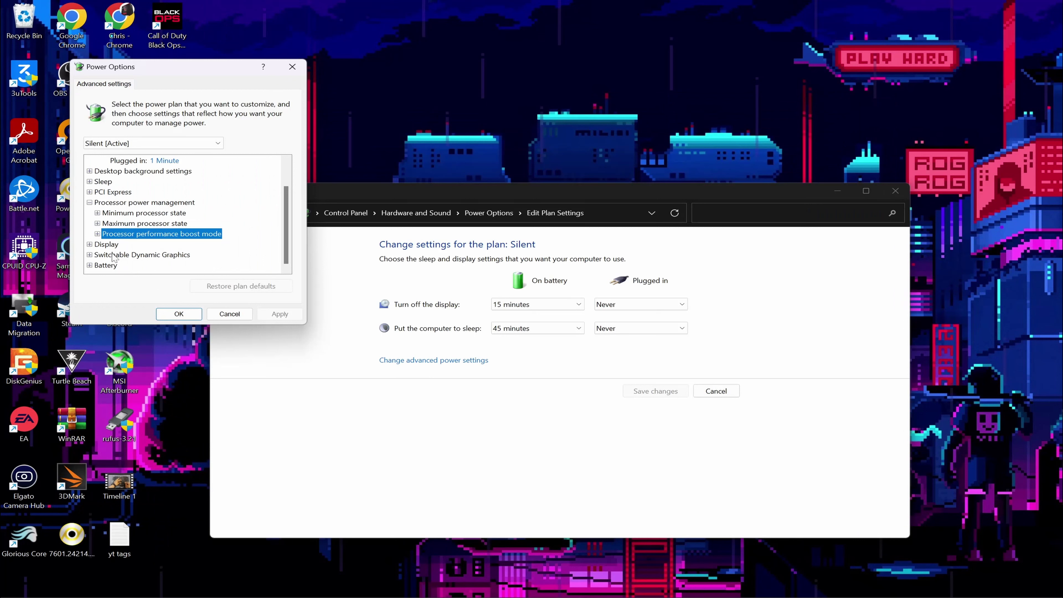
# - Check the Global Settings of Switchable Dynamic Graphics in the advanced power options, accept them and close the plan settings window
pyautogui.doubleClick(114, 255)
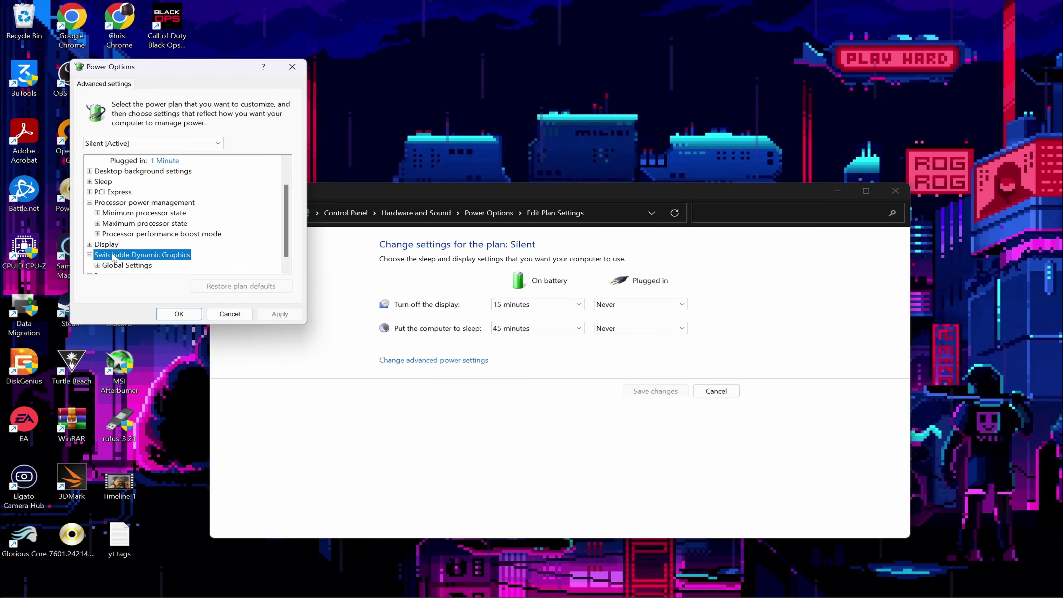
pyautogui.doubleClick(114, 255)
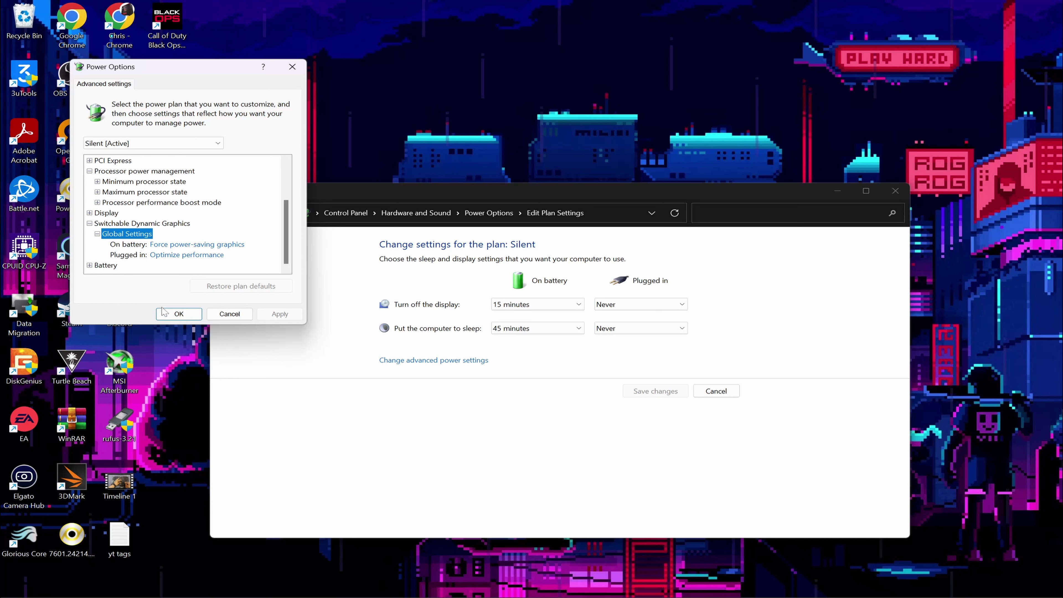
pyautogui.click(184, 318)
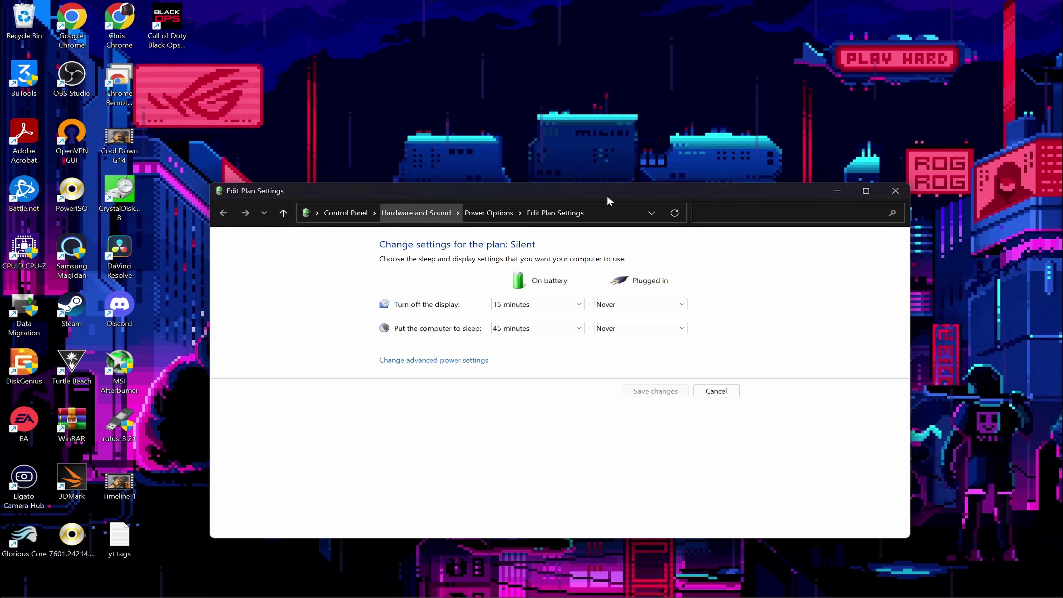
pyautogui.click(894, 193)
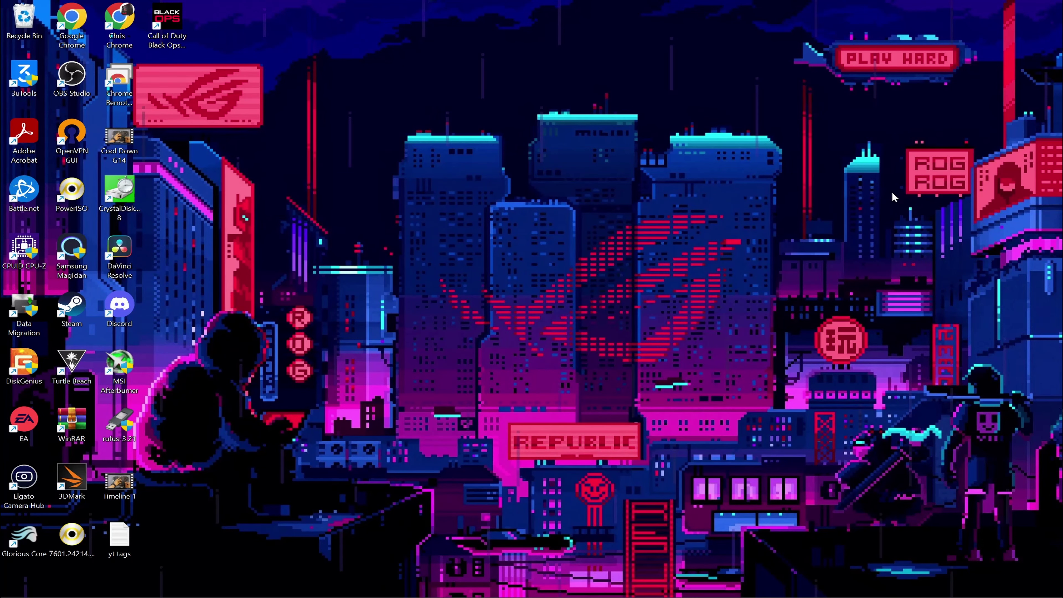
# - Open the Advanced display page of the Windows display settings from the desktop
pyautogui.press('XF86MonBrightnessUp')
pyautogui.rightClick(610, 283)
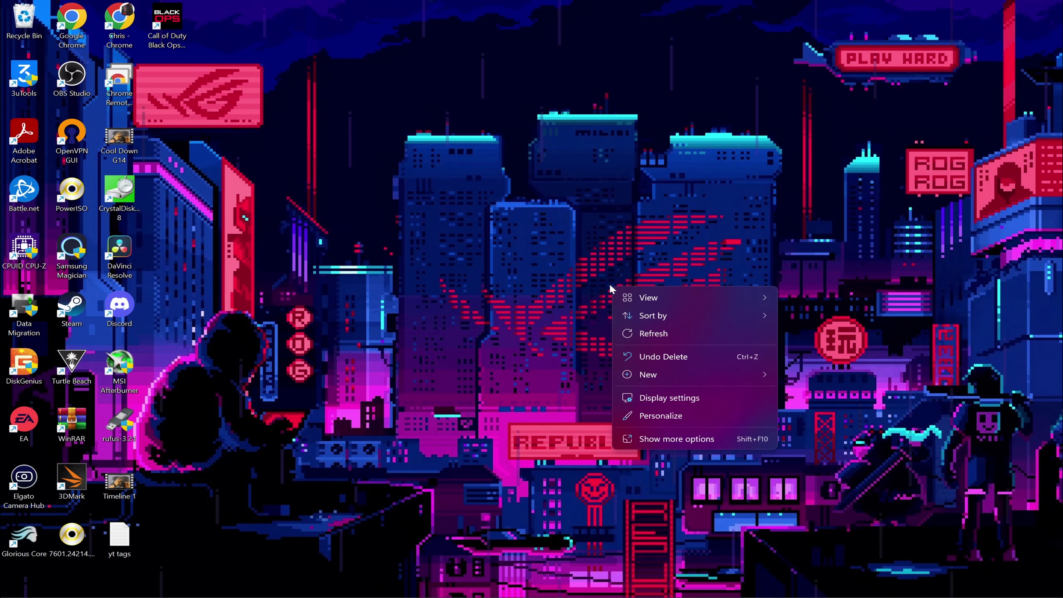
pyautogui.click(660, 402)
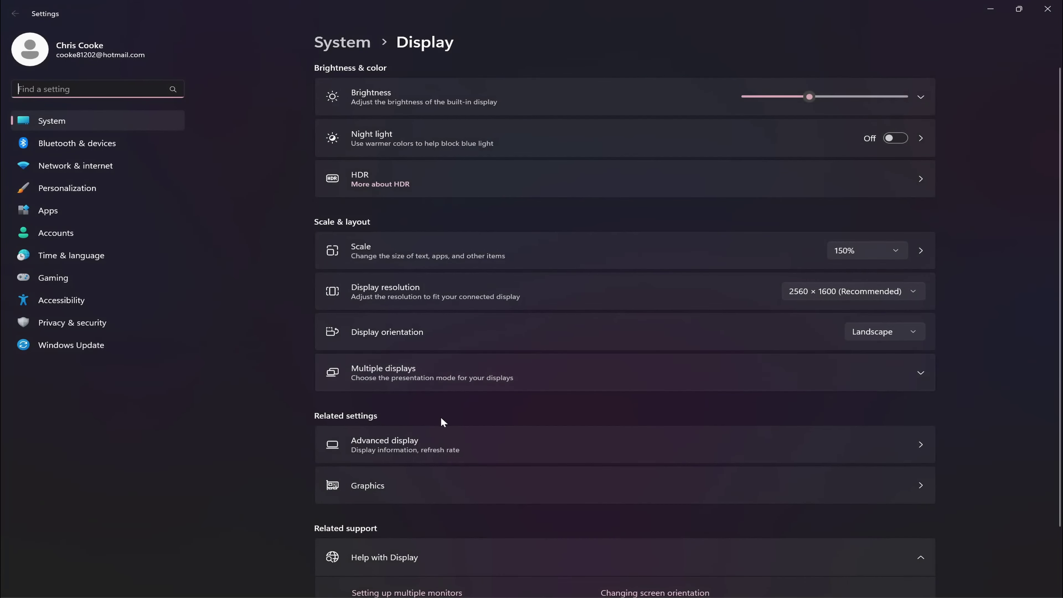
pyautogui.click(450, 436)
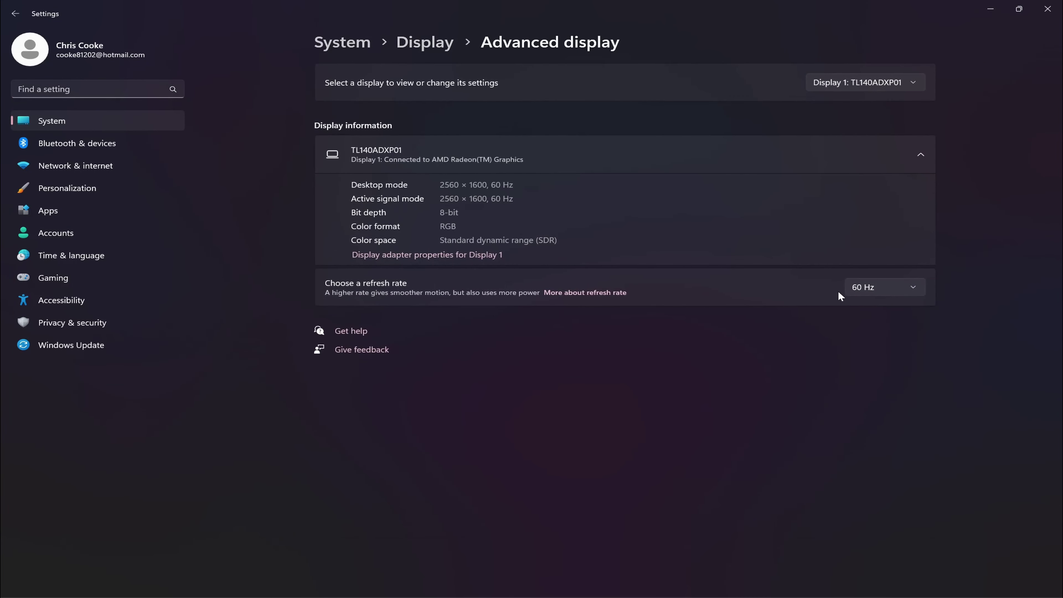
# - Check the refresh rate options available for the built-in display without choosing one, and close Settings
pyautogui.click(908, 286)
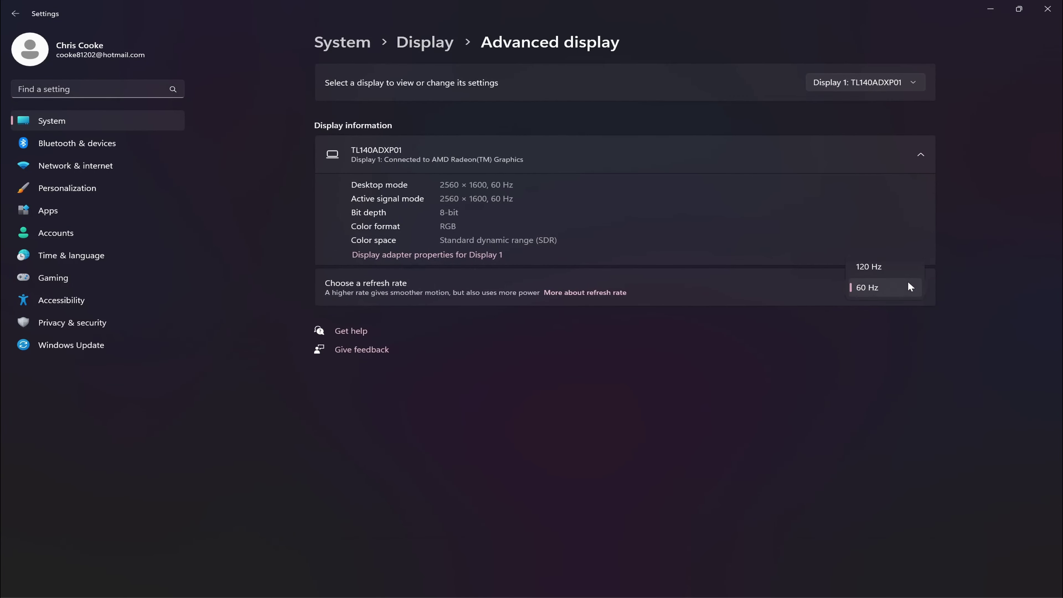
pyautogui.click(946, 284)
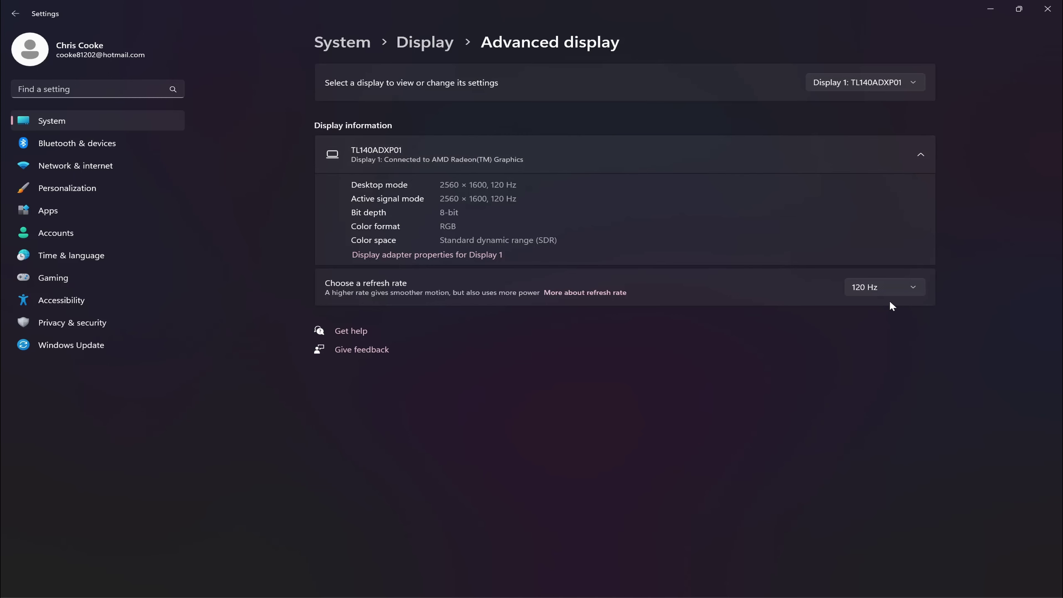
pyautogui.click(883, 289)
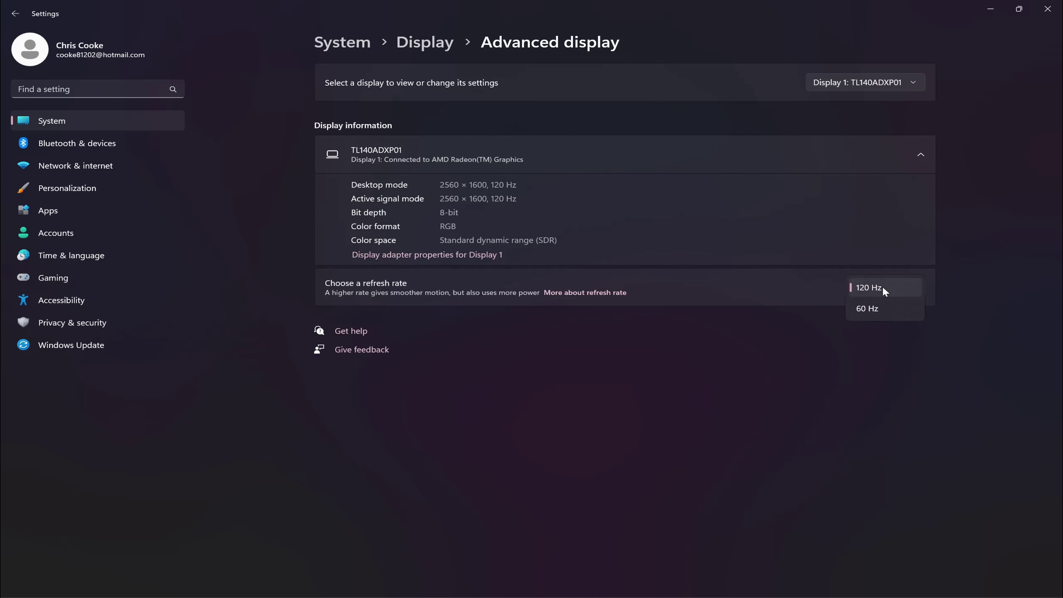
pyautogui.click(827, 288)
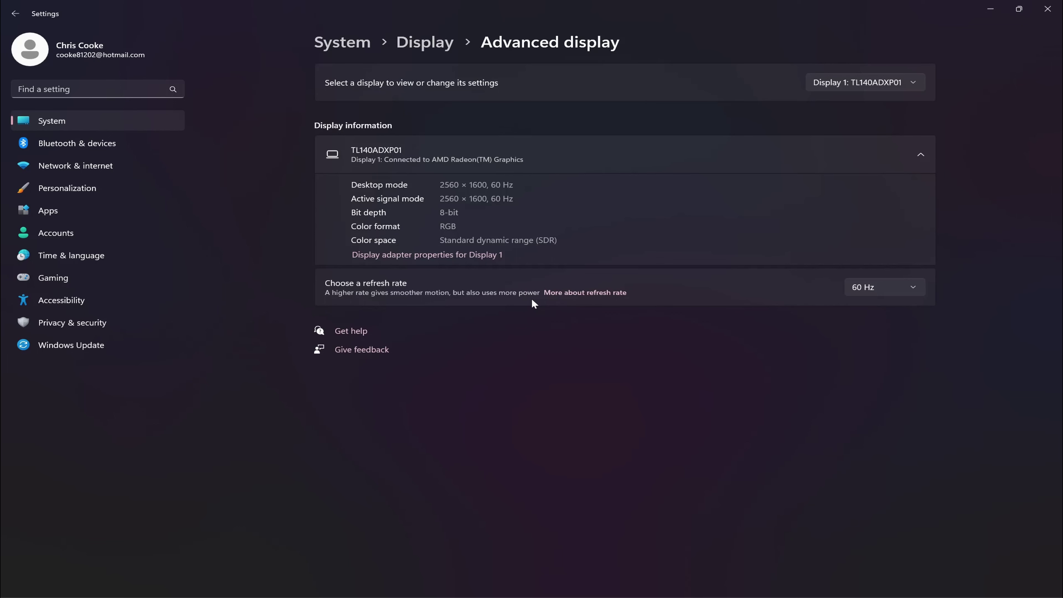
pyautogui.click(1047, 8)
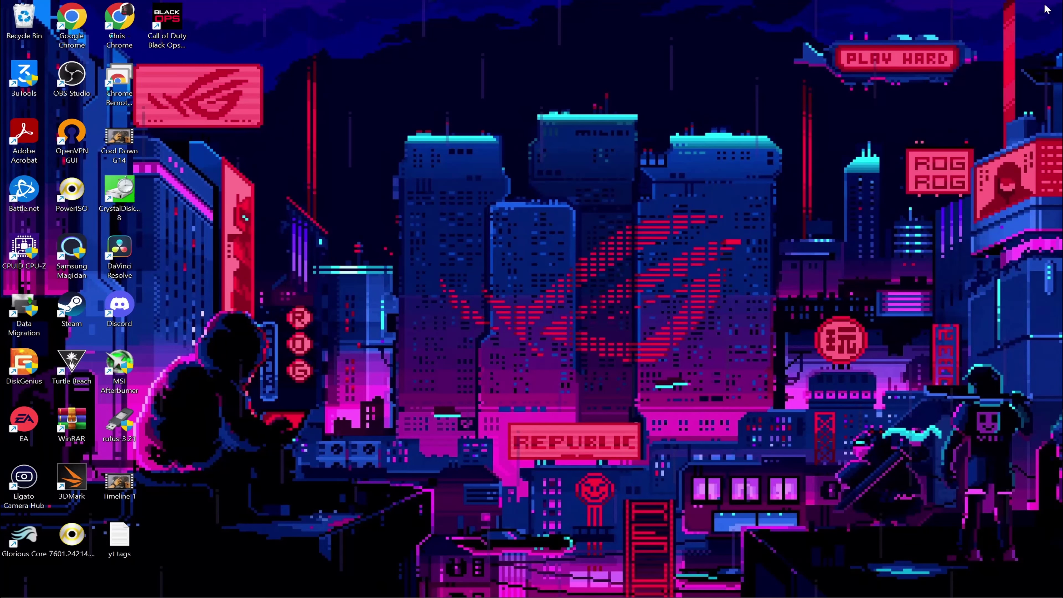